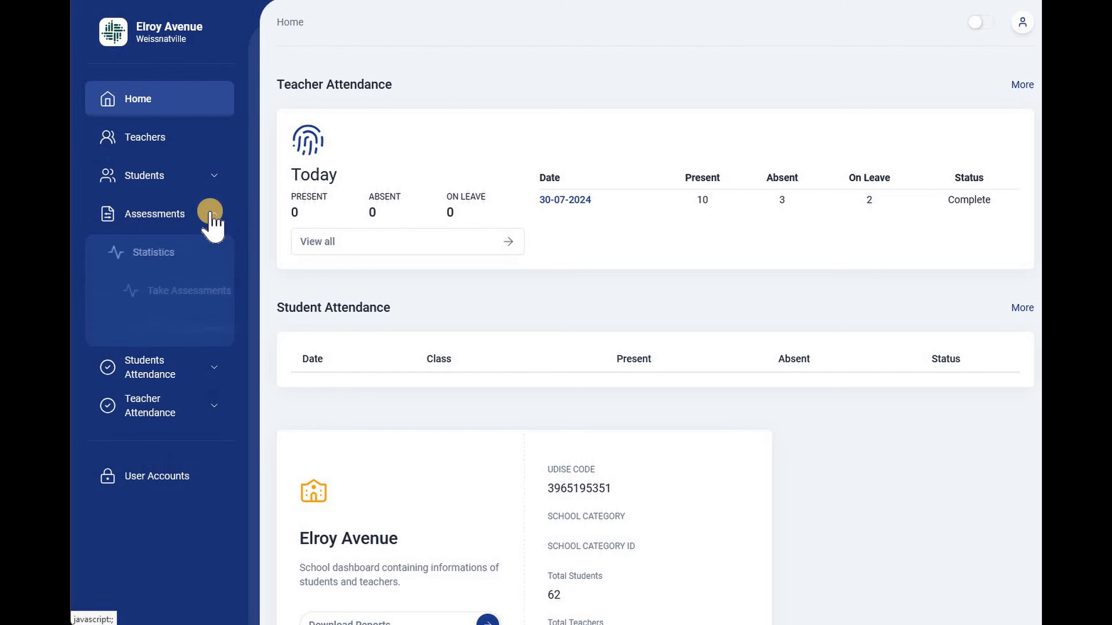
Open Take Assessments and search for class II students in Quarter 1 of 2024.
left_click(199, 294)
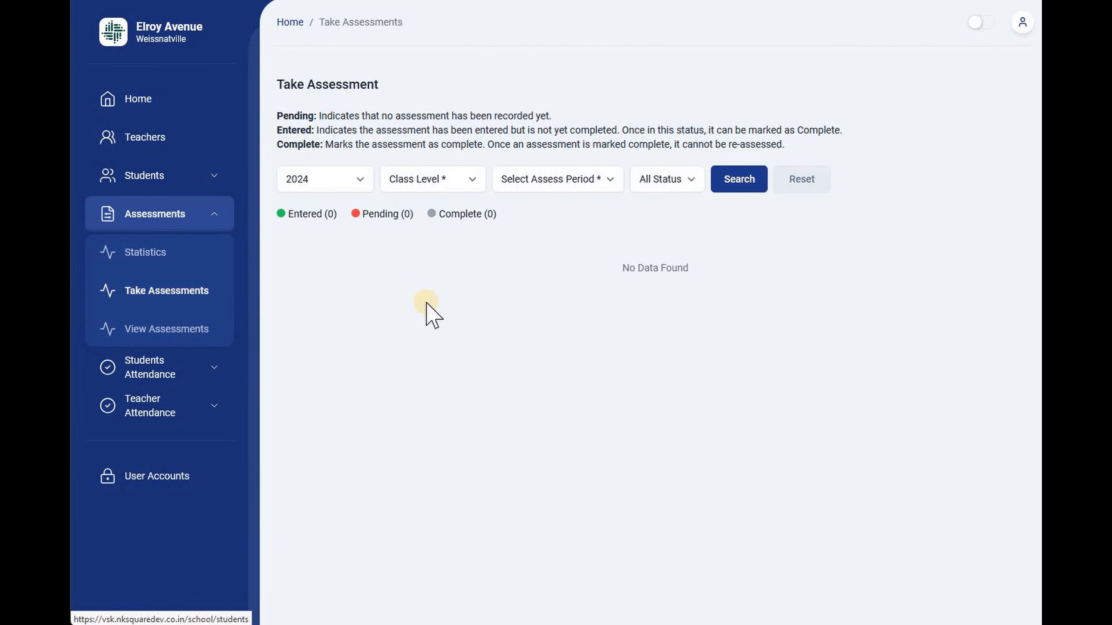
left_click(437, 180)
left_click(416, 302)
left_click(605, 182)
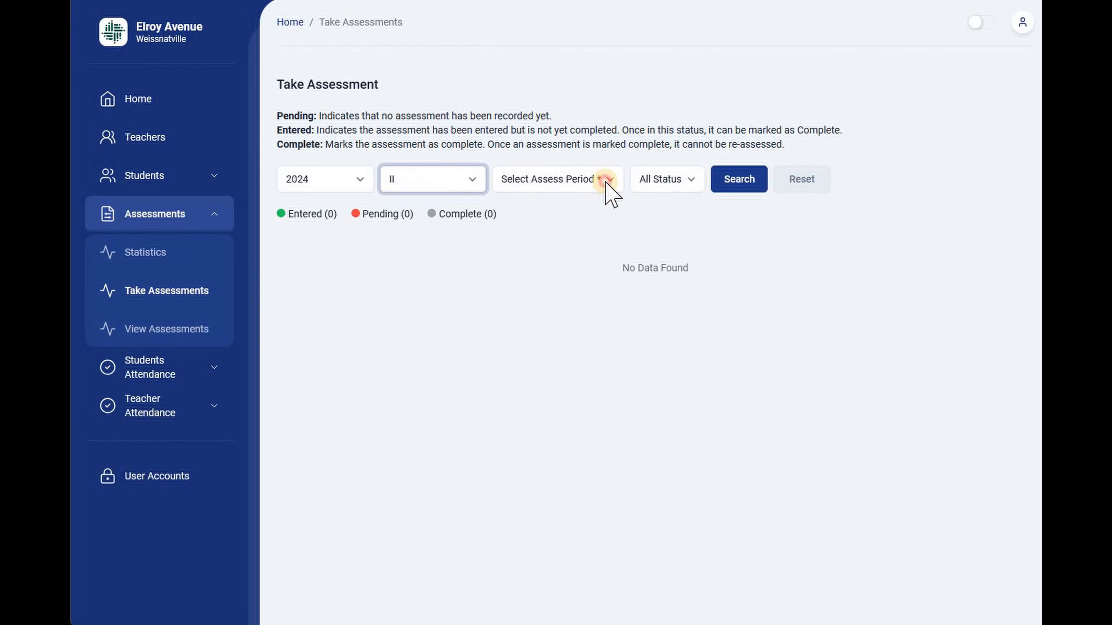
left_click(573, 224)
left_click(738, 179)
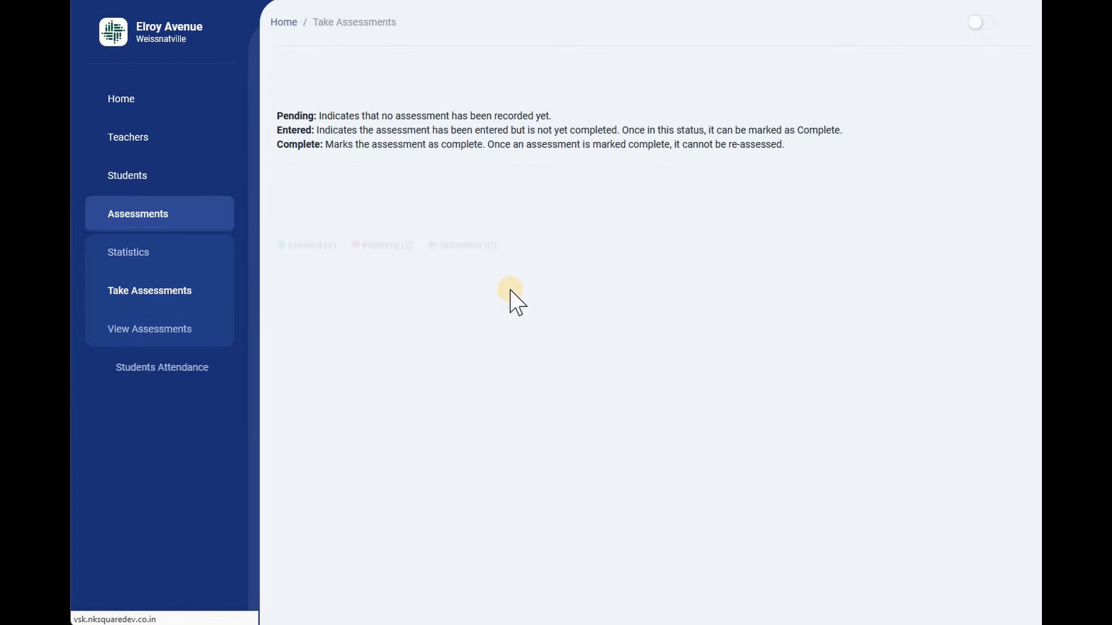
Review the pending class II students and open the first student's assessment form.
left_click_drag(319, 330, 346, 332)
left_click_drag(316, 367, 367, 369)
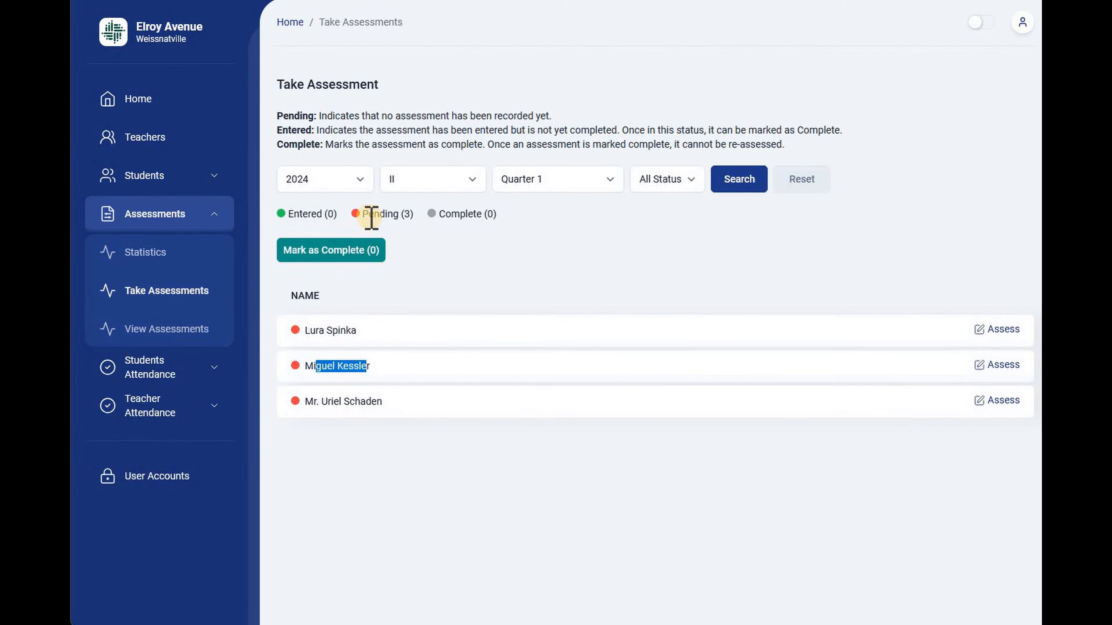
left_click_drag(334, 403, 377, 404)
left_click_drag(363, 214, 413, 214)
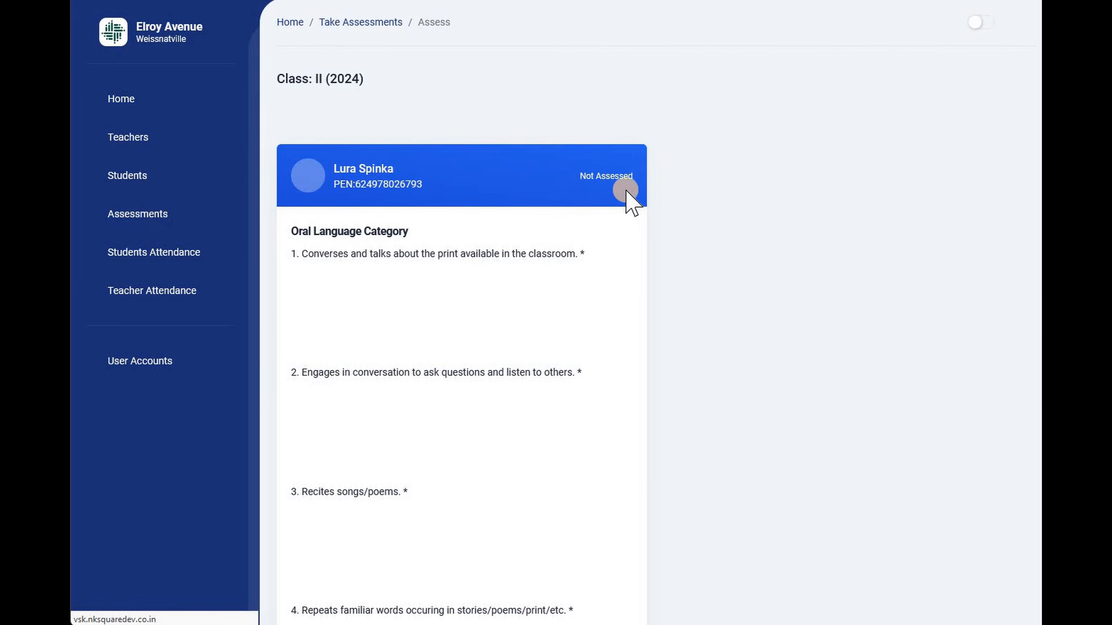
left_click(625, 174)
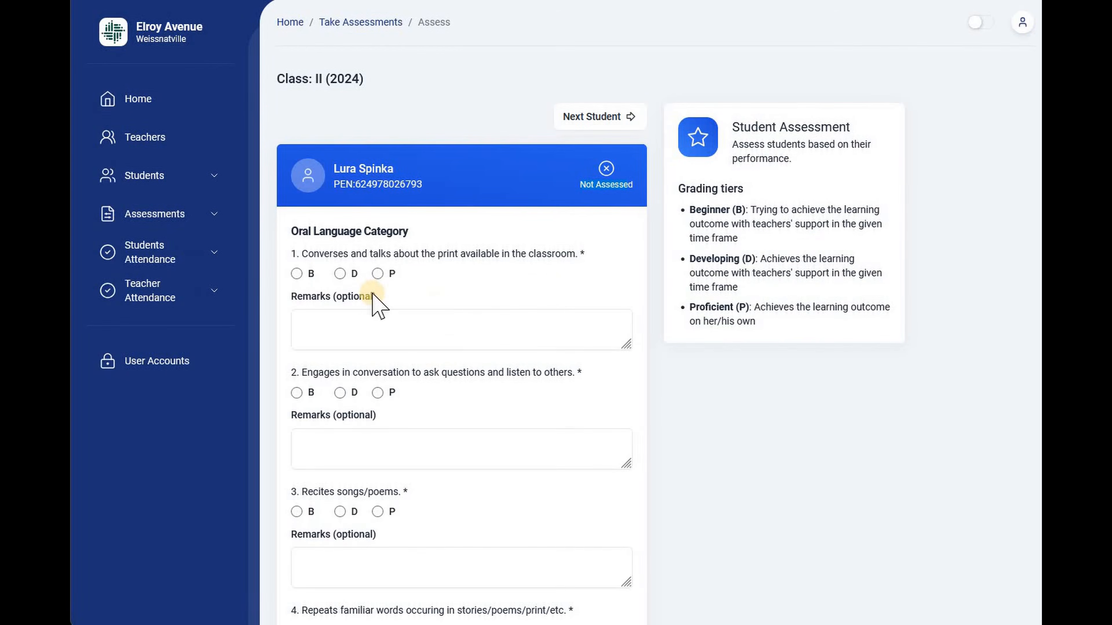
Grade the Oral Language questions: D for questions 1 and 3, P for questions 2 and 4.
left_click(340, 273)
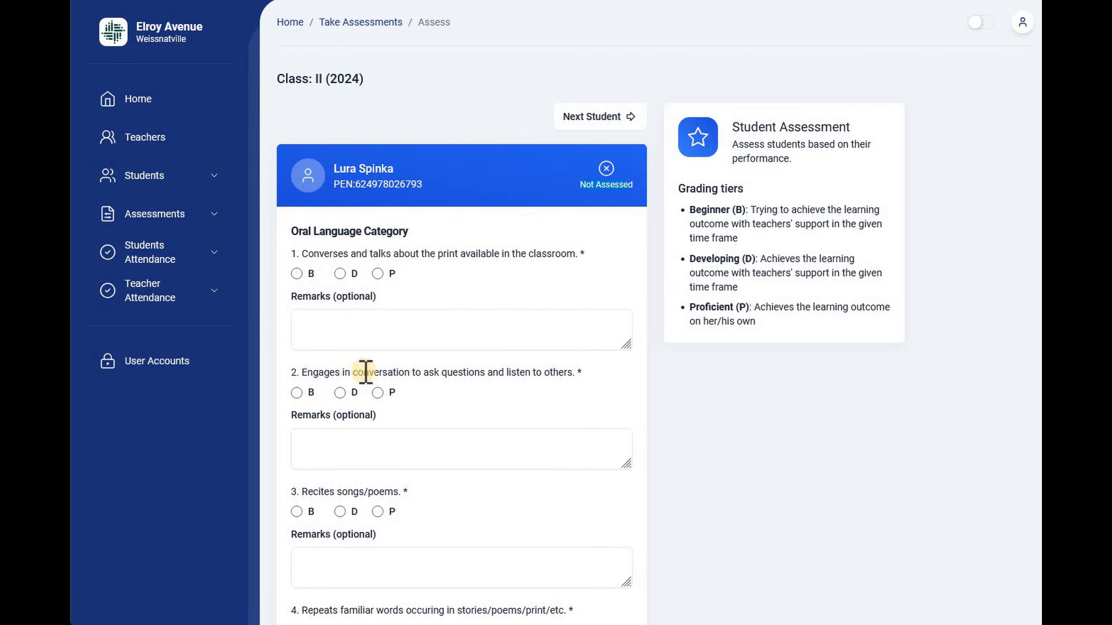
left_click(377, 393)
scroll(385, 381, "down", 3)
left_click(339, 367)
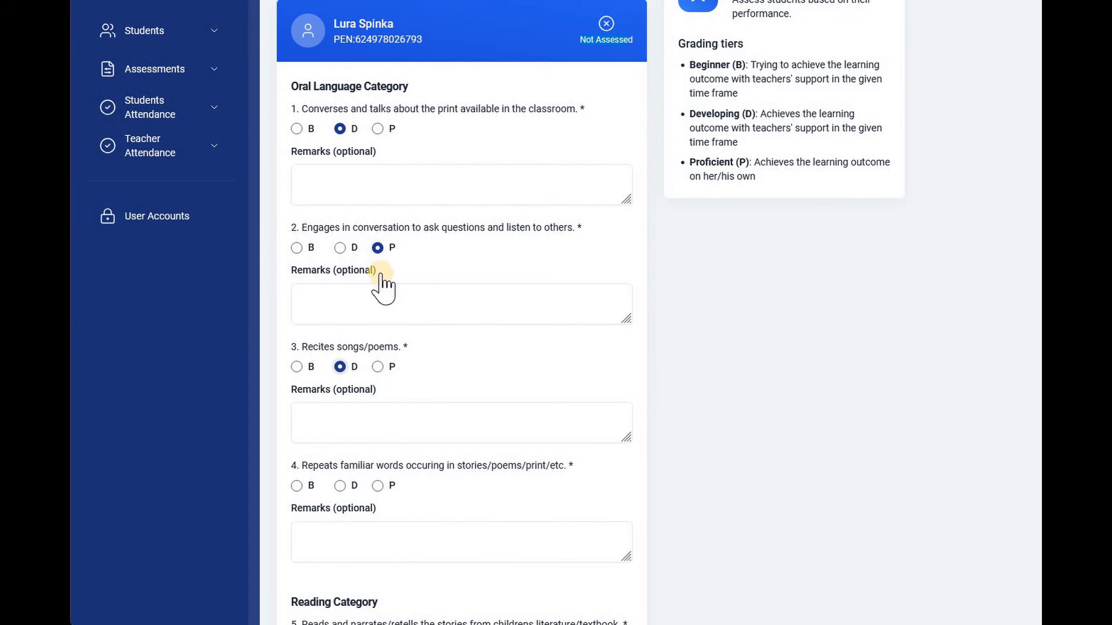
scroll(385, 293, "down", 5)
left_click(377, 268)
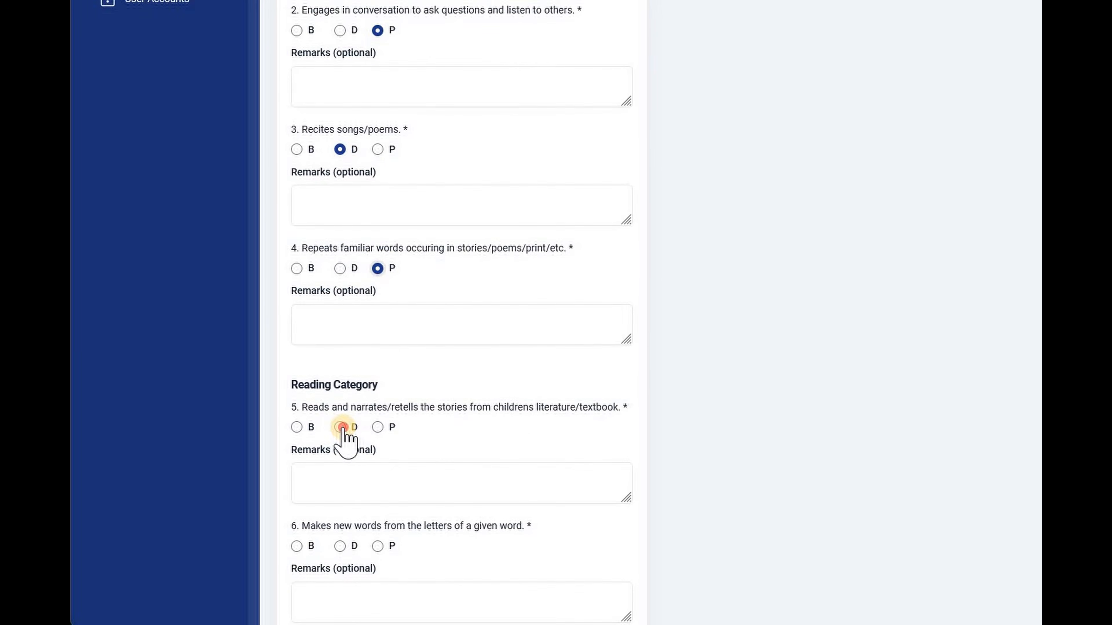
Grade Reading questions 5 and 8 as D, and questions 6 and 7 as P.
scroll(386, 411, "down", 3)
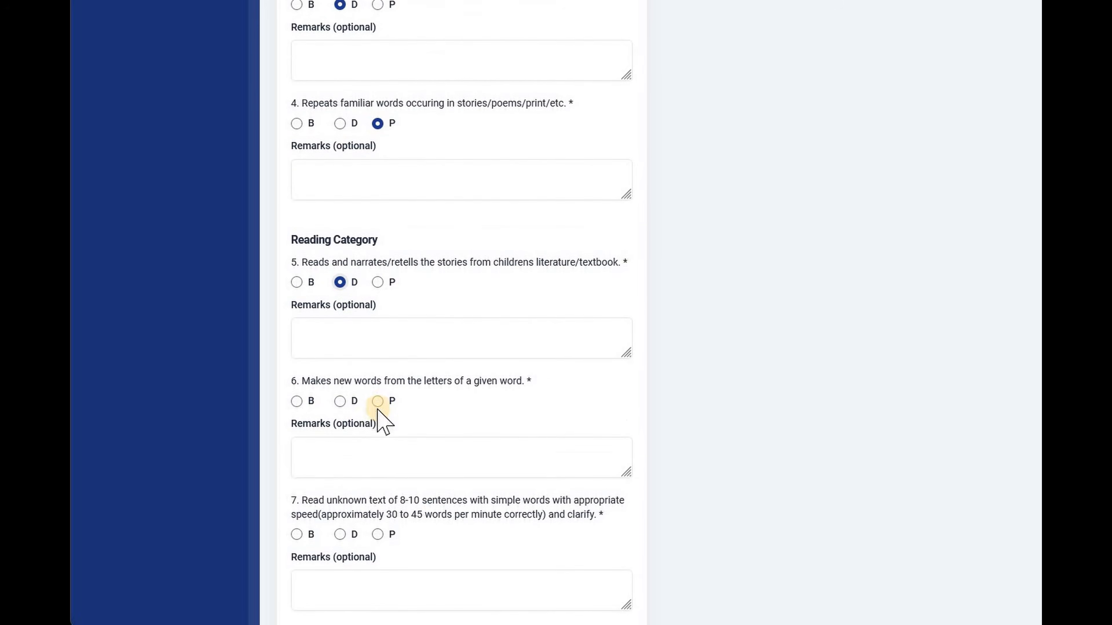
left_click(377, 401)
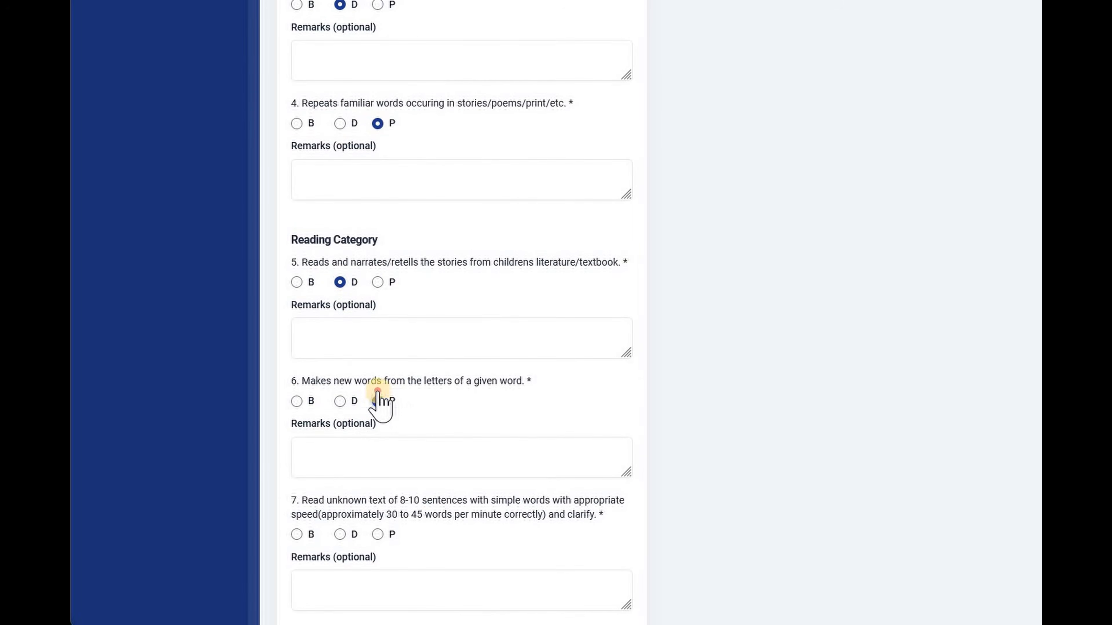
scroll(439, 418, "down", 3)
left_click(377, 389)
scroll(373, 378, "down", 3)
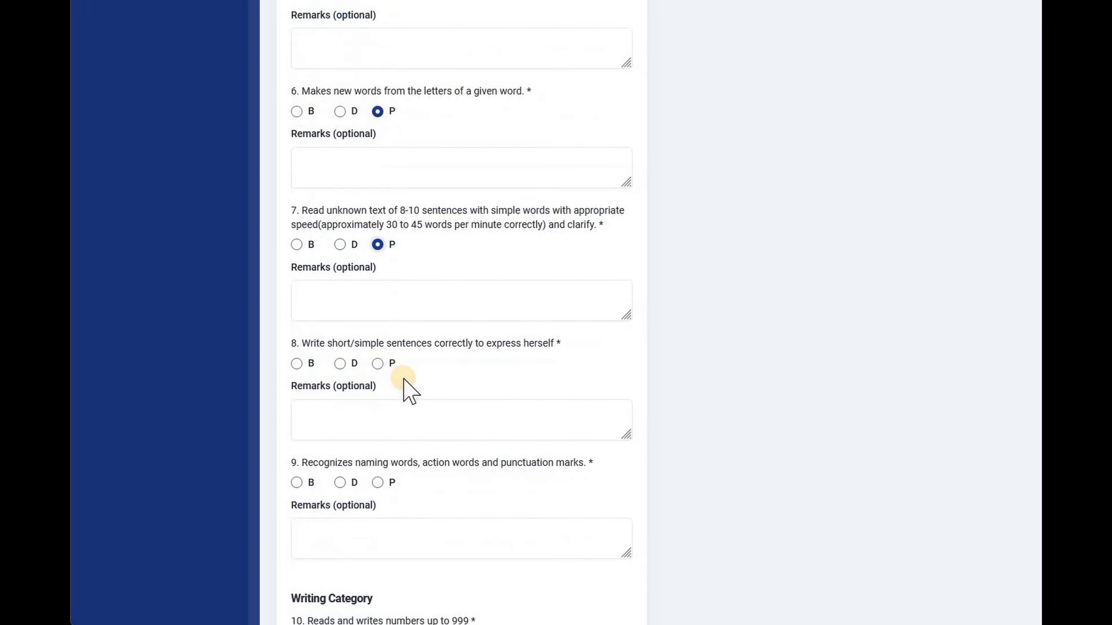
left_click(340, 364)
Grade Reading question 9 as B and Writing questions 10 and 11 as D.
scroll(302, 285, "down", 5)
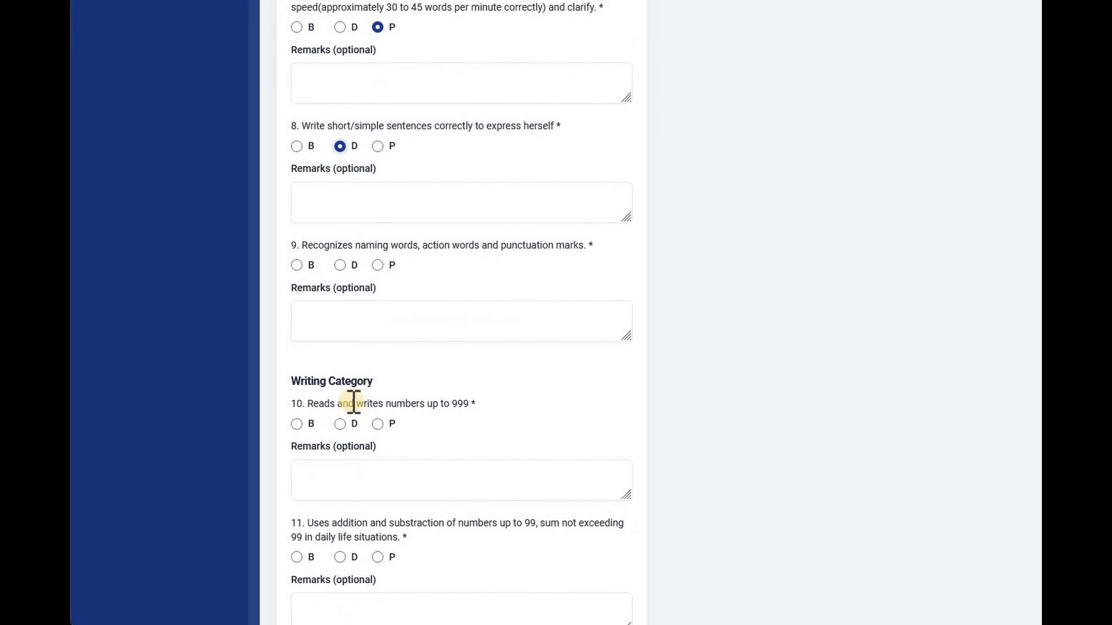
left_click(346, 425)
left_click(336, 337)
scroll(337, 350, "down", 5)
left_click(339, 340)
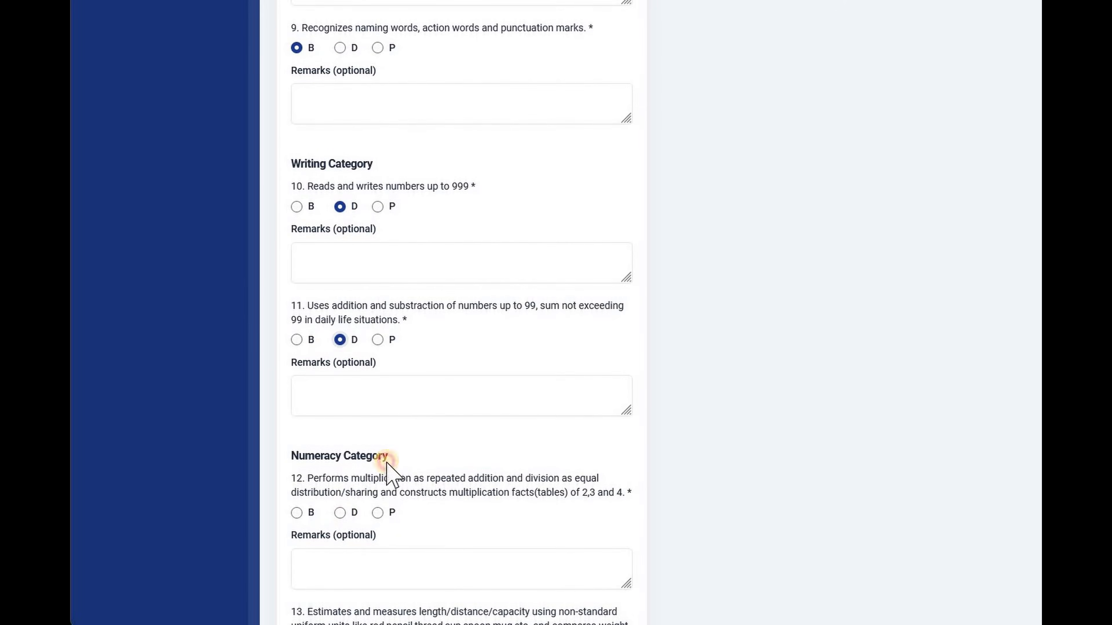
Grade Numeracy questions 12, 13 and 16 as D, 14 as P and 15 as B, and submit the assessment.
left_click(340, 513)
scroll(350, 451, "down", 5)
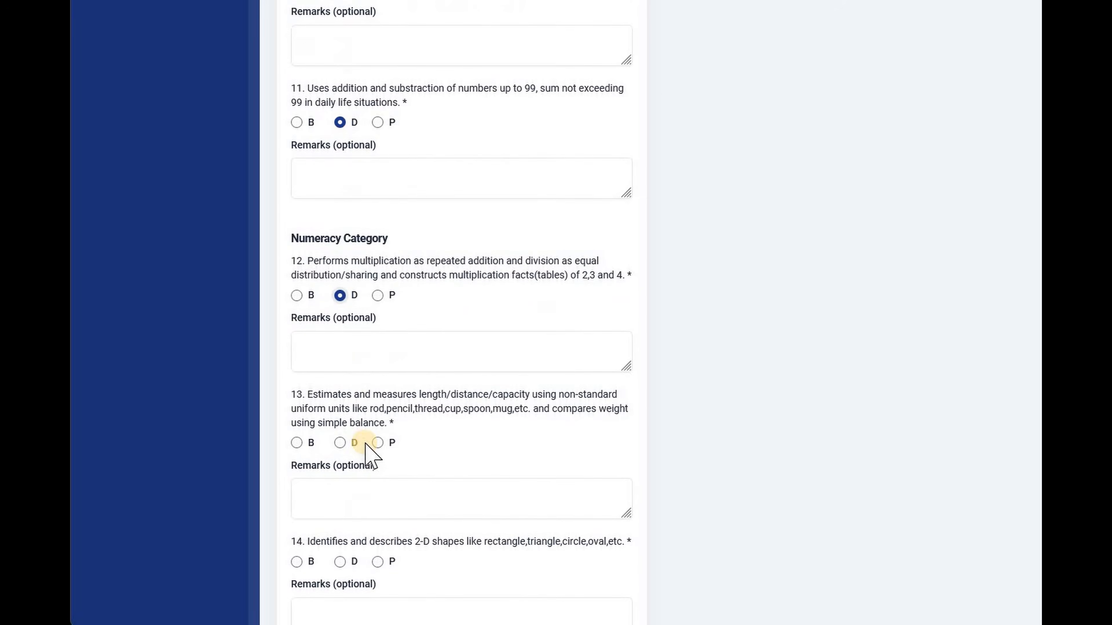
left_click(339, 442)
scroll(394, 394, "down", 5)
left_click(378, 345)
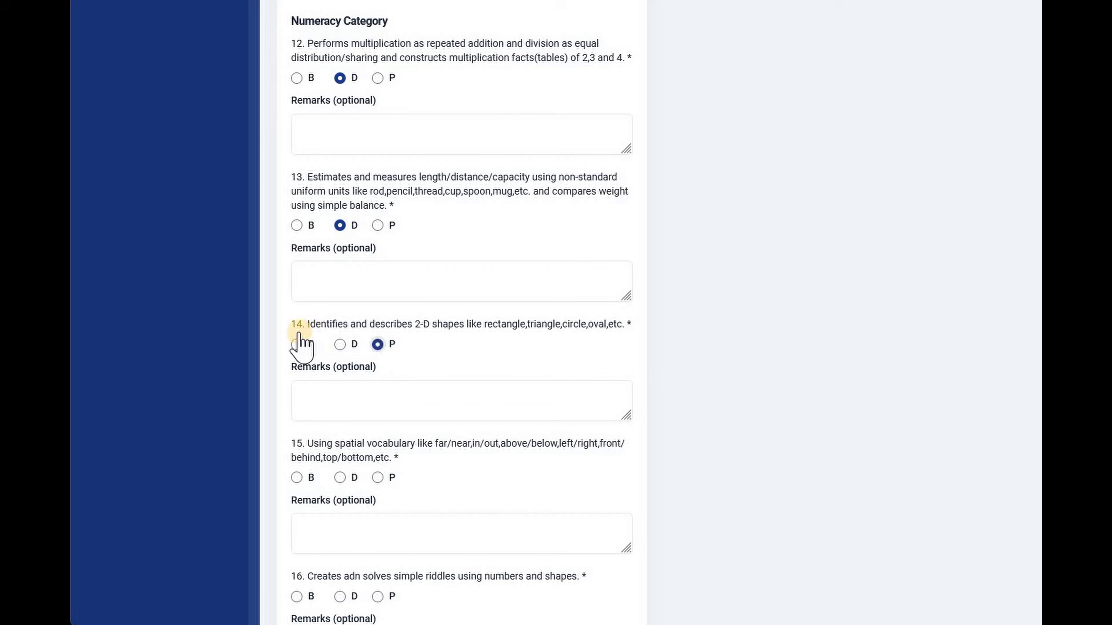
scroll(388, 439, "down", 4)
left_click(339, 451)
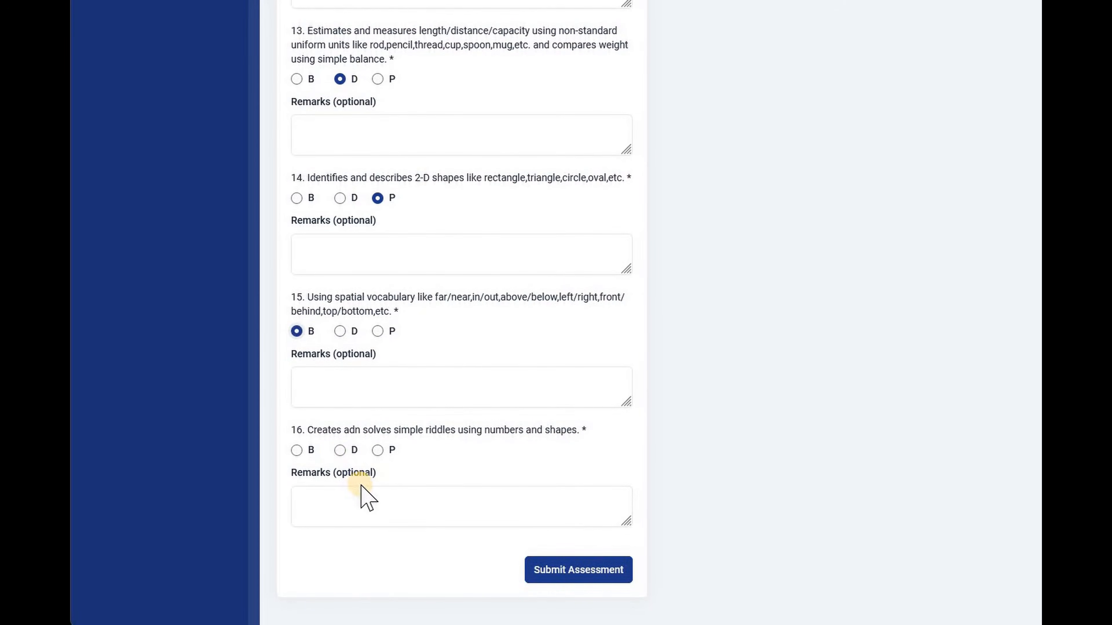
left_click(584, 568)
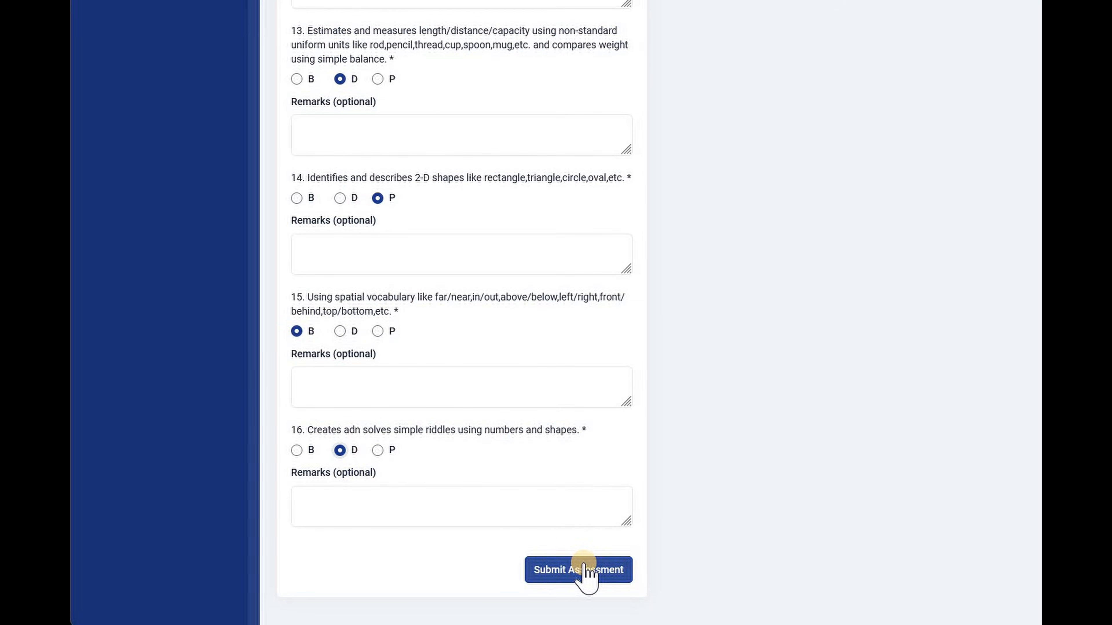
left_click(585, 570)
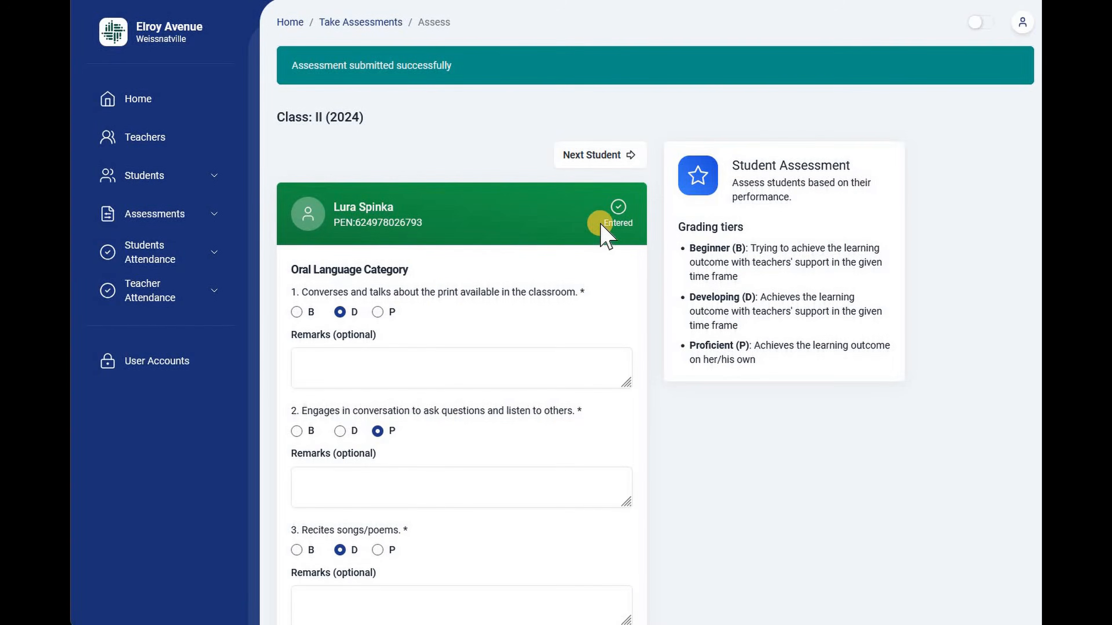
Review the first student's entry status and submitted grades in the assessment form.
left_click_drag(632, 222, 624, 224)
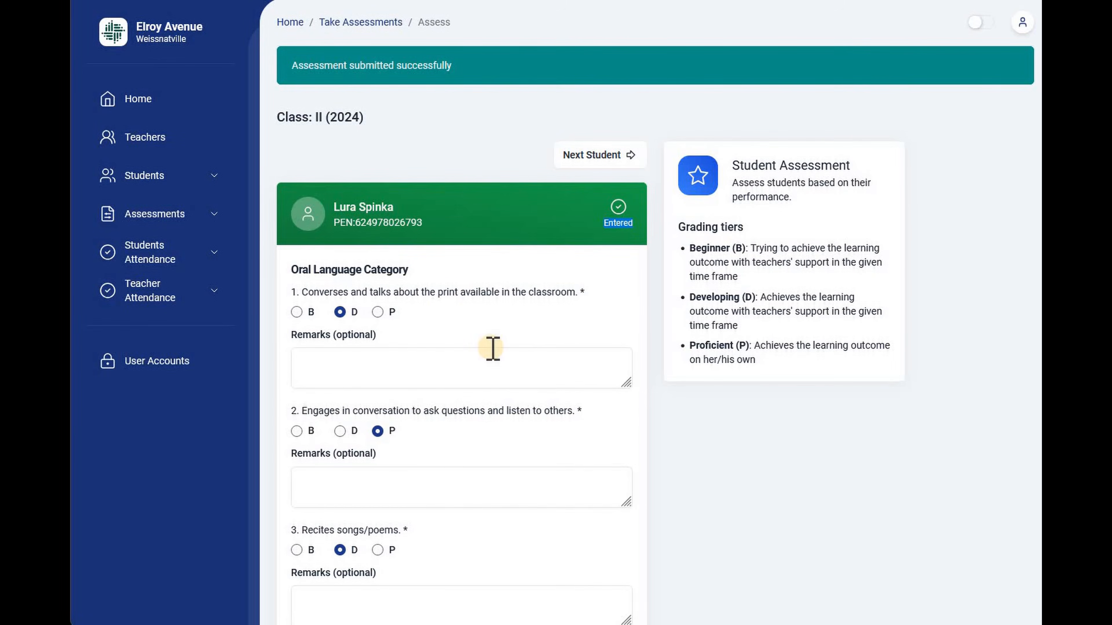
scroll(495, 359, "down", 15)
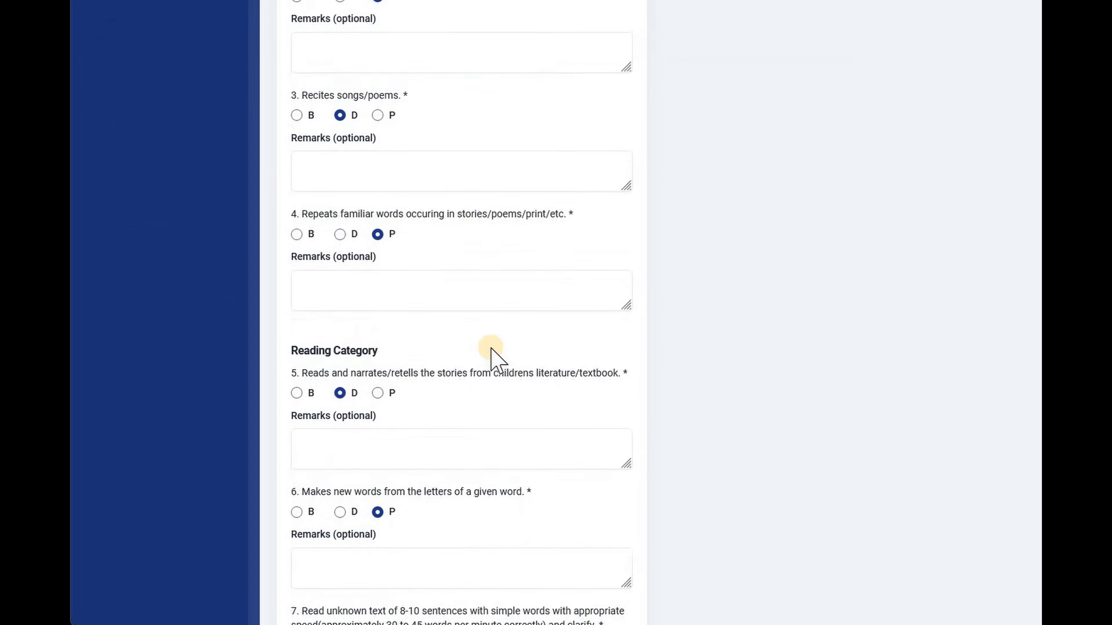
scroll(494, 359, "down", 5)
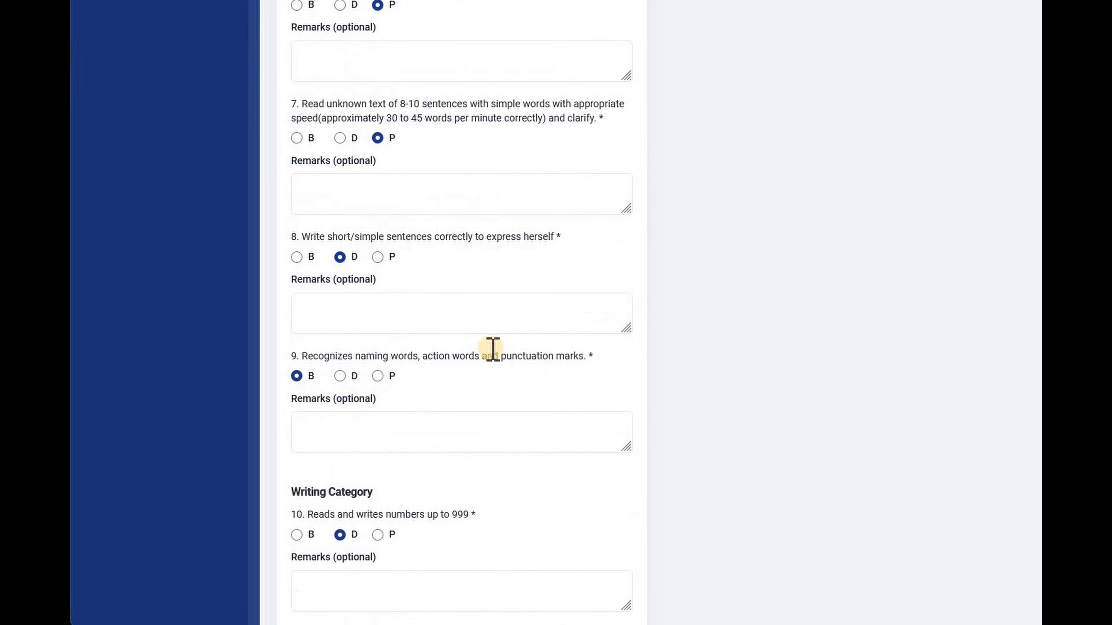
scroll(491, 349, "up", 18)
scroll(138, 16, "up", 2)
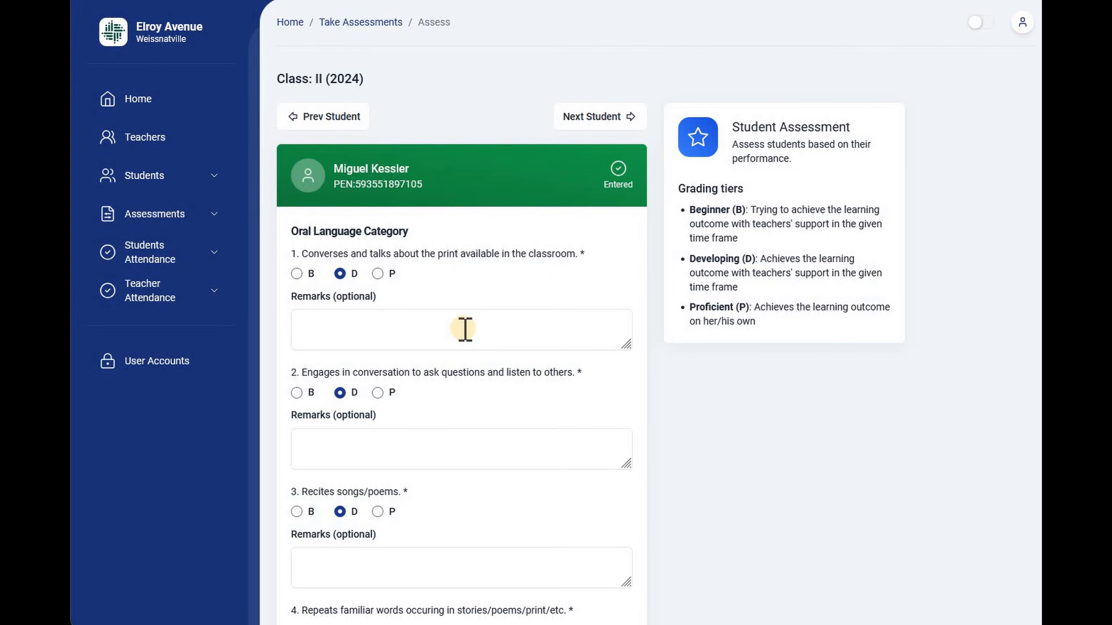
Change the second student's grades to P for questions 1 and 2 and B for question 3, and update the assessment.
scroll(464, 340, "down", 2)
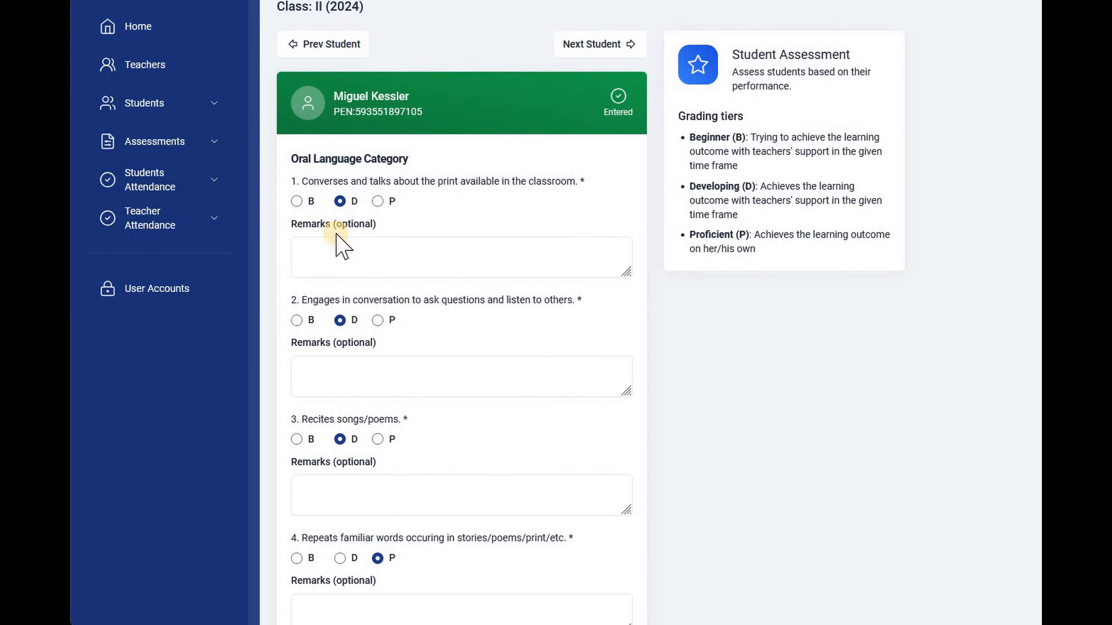
left_click(378, 202)
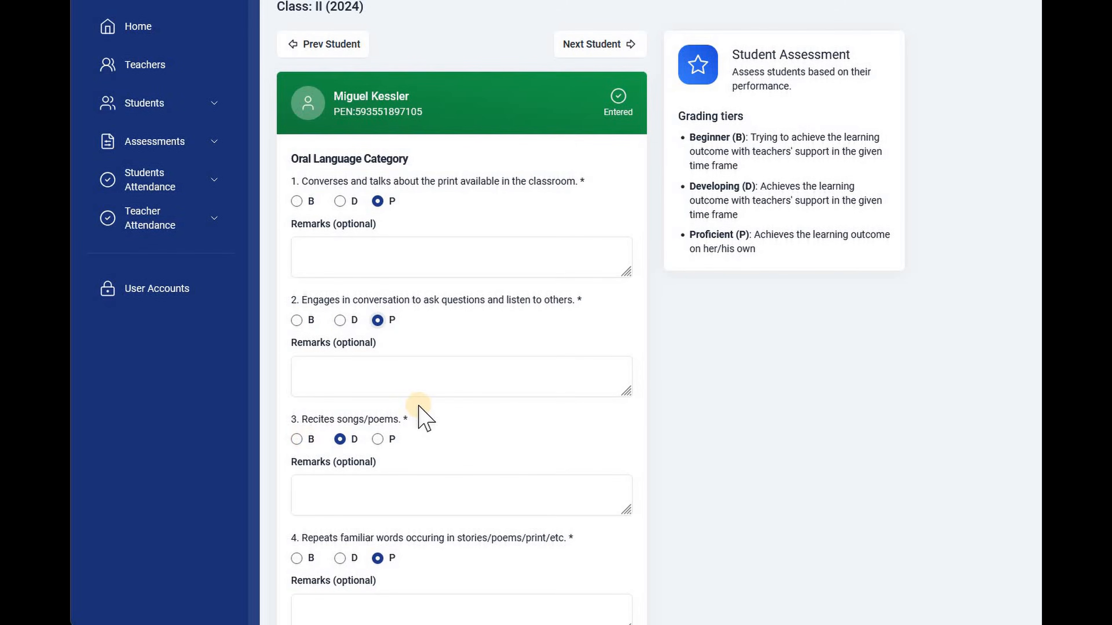
scroll(420, 405, "down", 20)
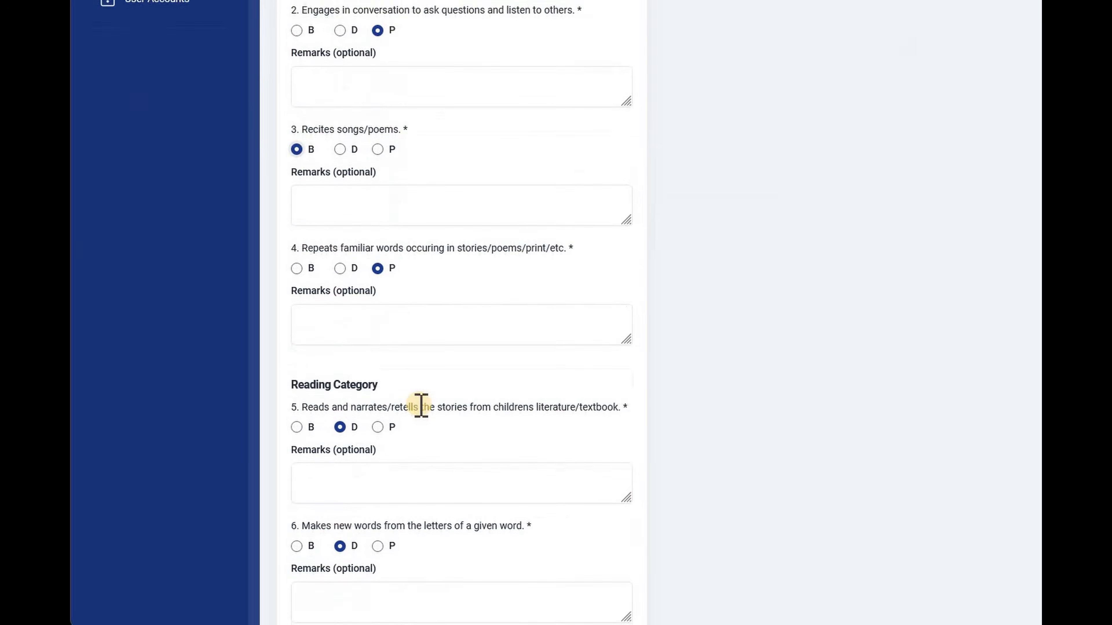
scroll(621, 558, "down", 6)
left_click(586, 571)
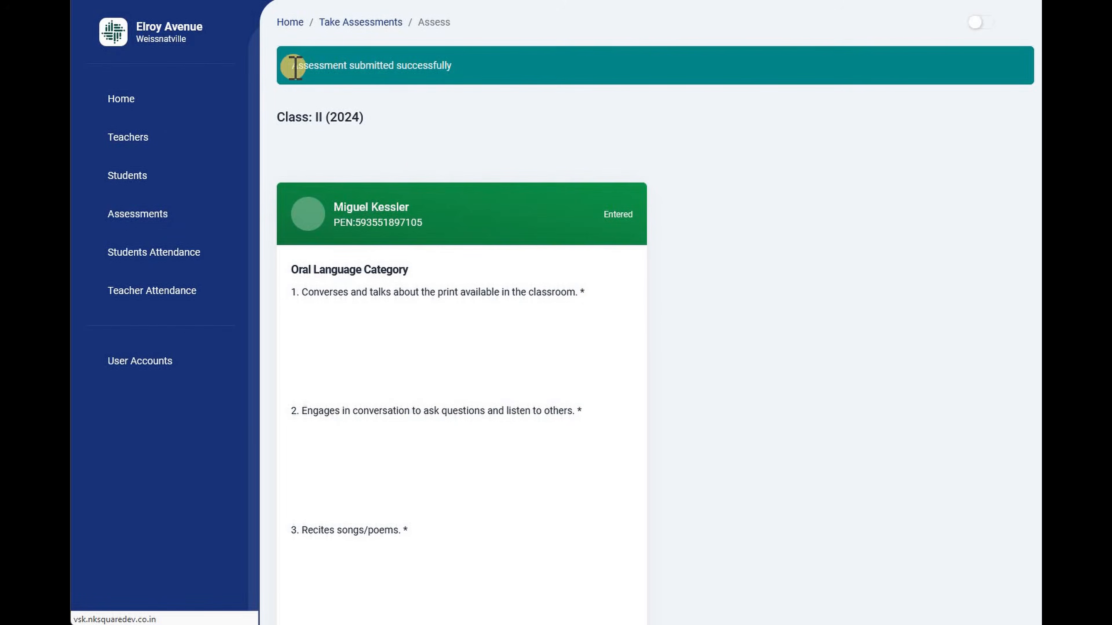
left_click_drag(295, 66, 446, 63)
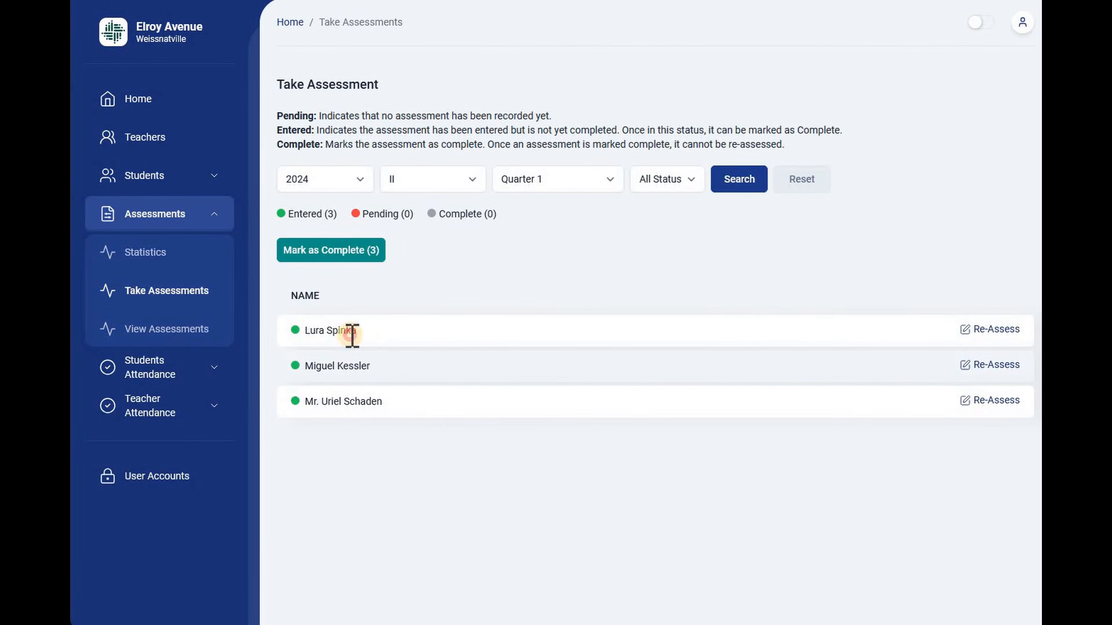
Mark all entered class II assessments for Quarter 1 as complete and confirm.
left_click_drag(353, 336, 302, 332)
left_click_drag(373, 367, 302, 367)
left_click_drag(399, 401, 303, 403)
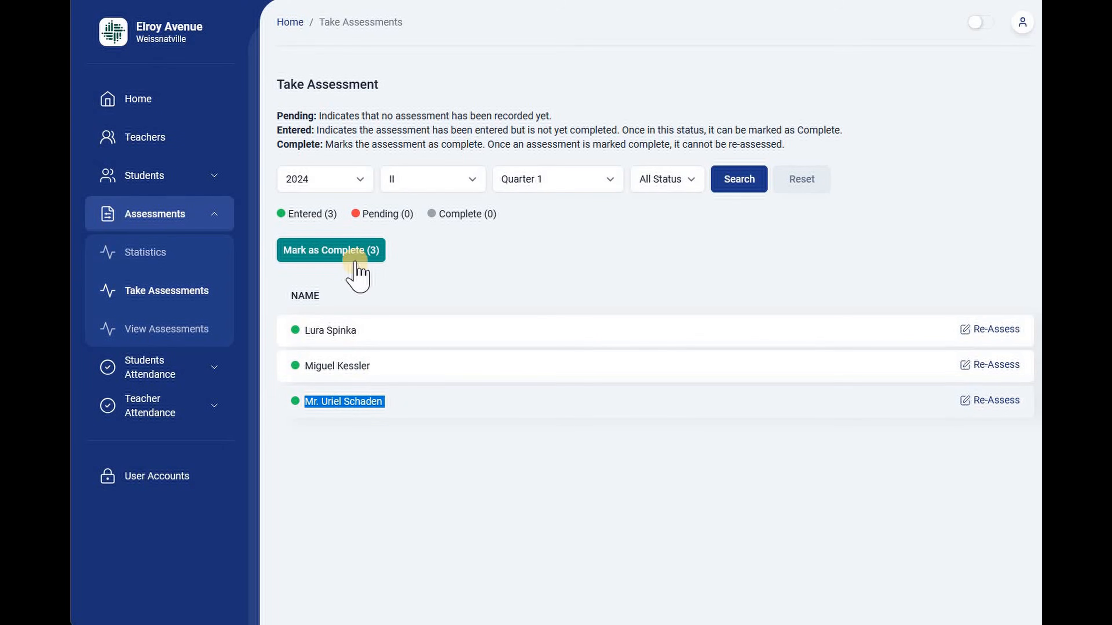
left_click(379, 258)
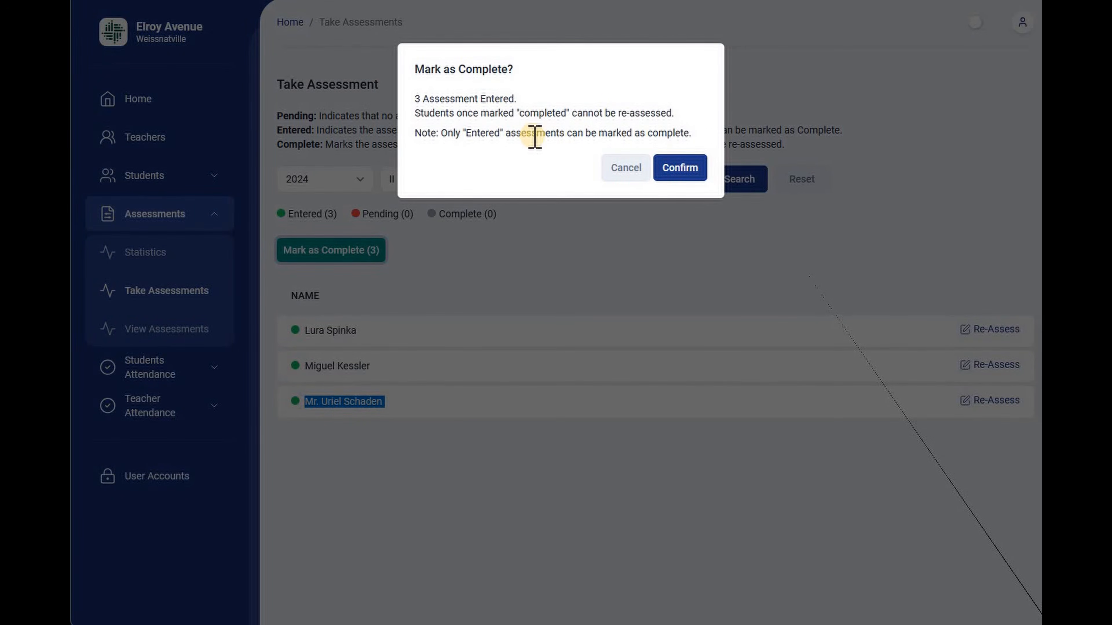
left_click(678, 171)
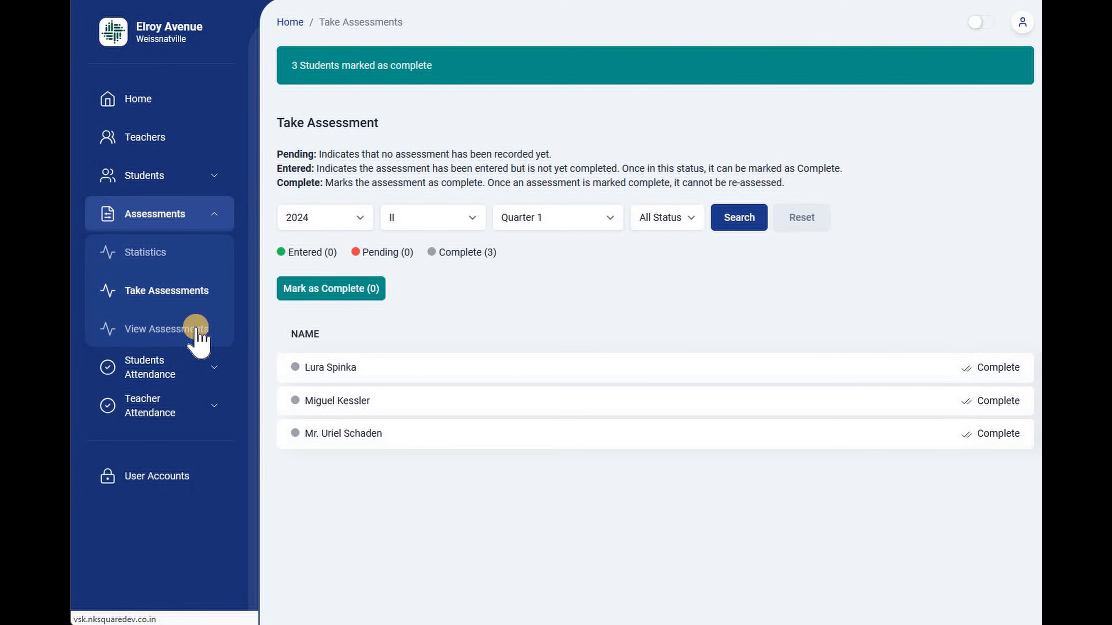
Look up the class II, Quarter 1 assessments for 2024 in View Assessments and check the students' statuses.
left_click(197, 331)
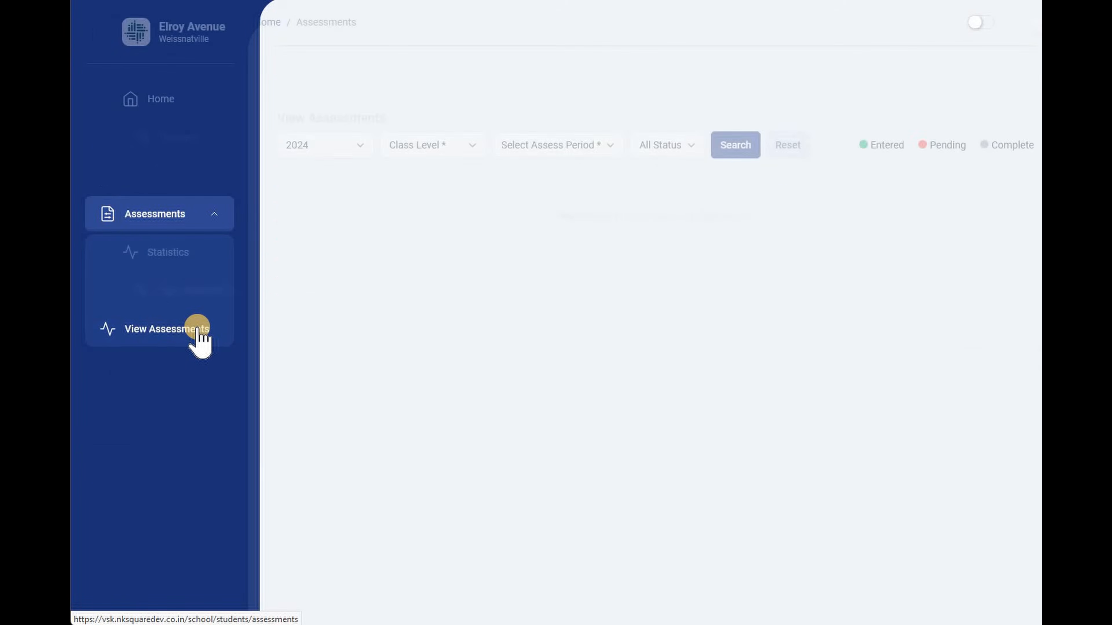
left_click(420, 125)
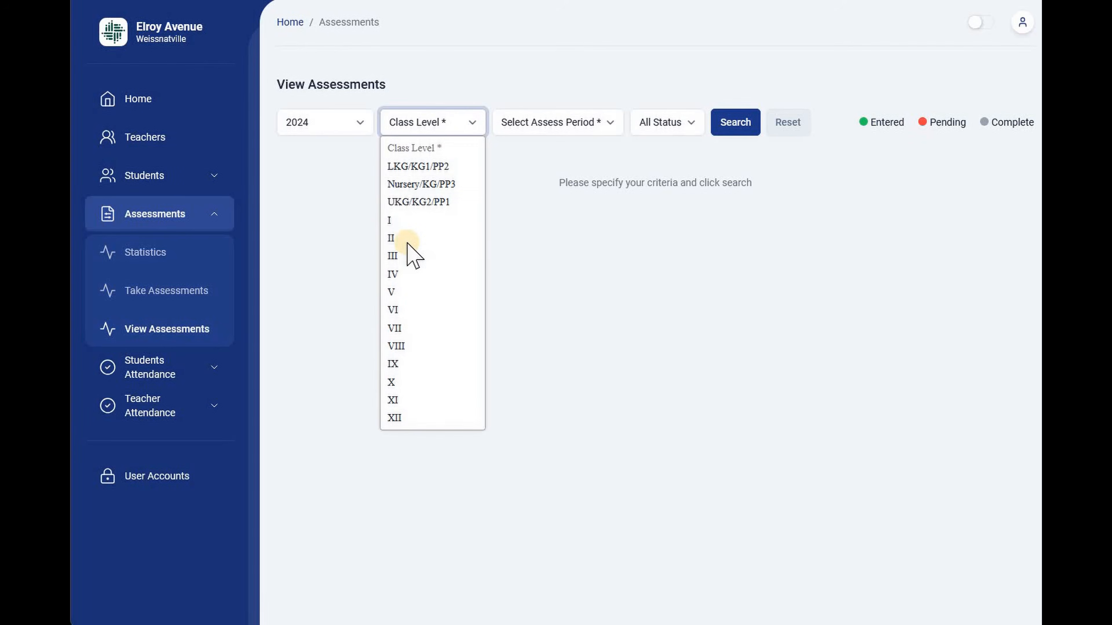
left_click(568, 133)
left_click(533, 166)
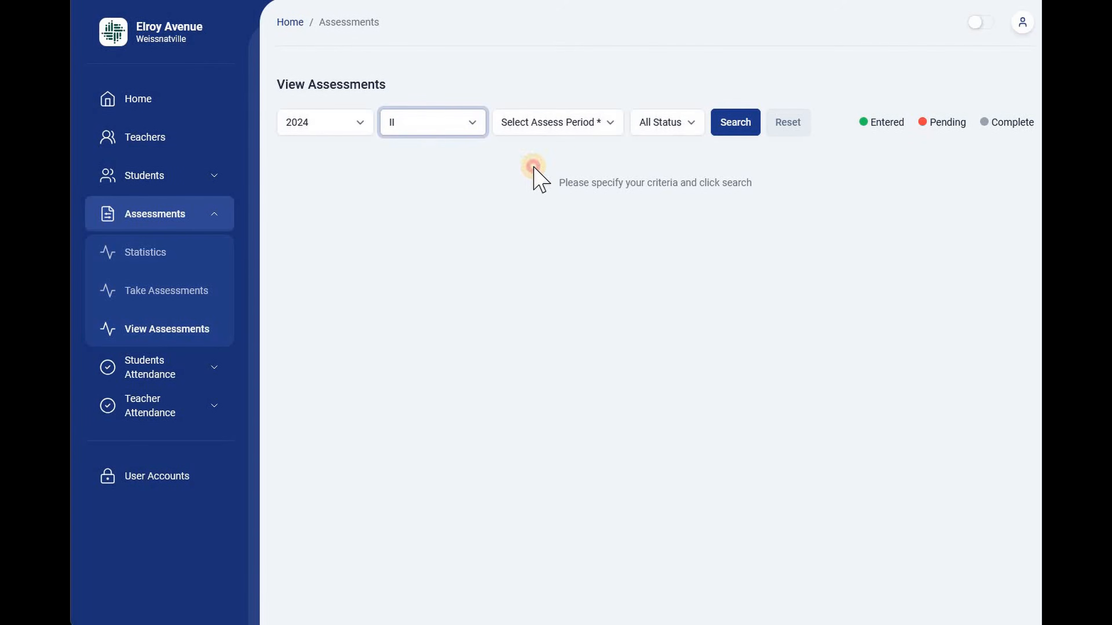
left_click(734, 119)
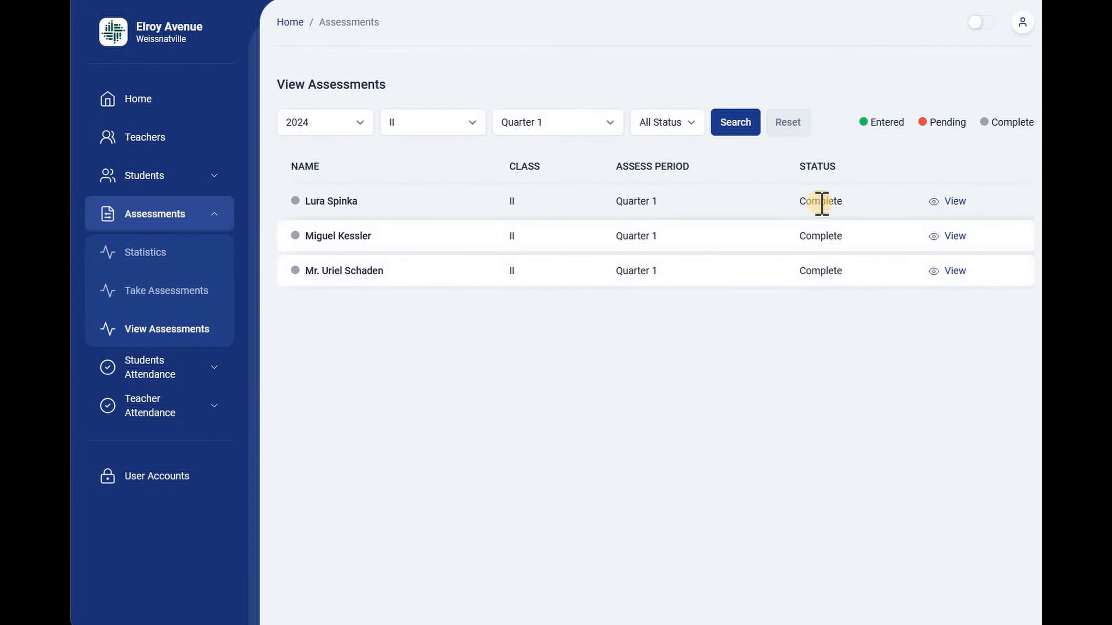
double_click(817, 237)
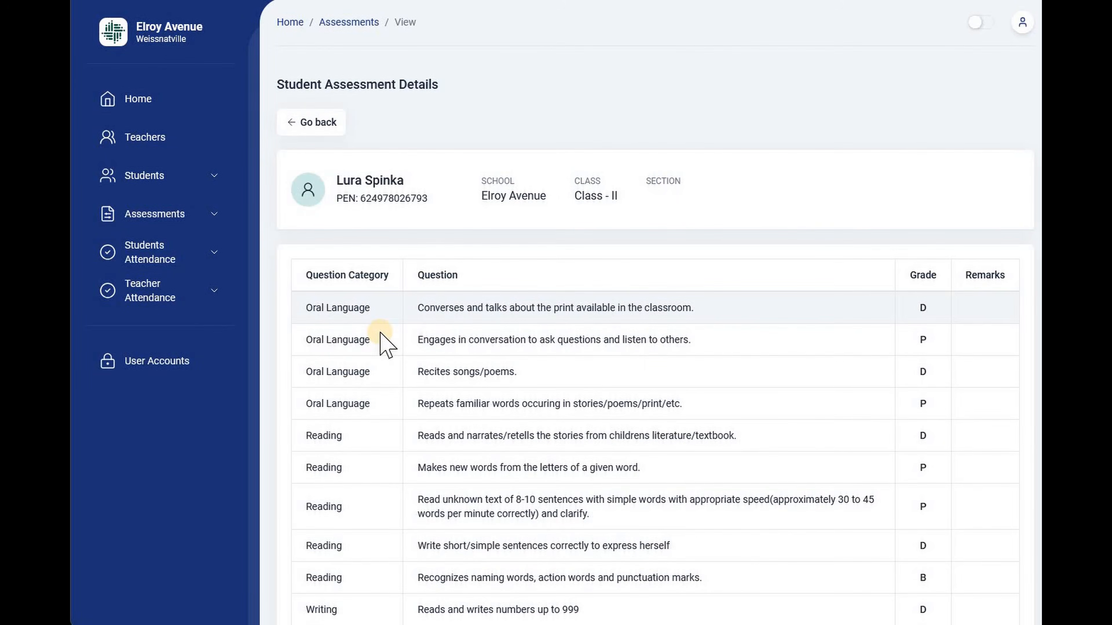
Review the grades and remarks for every question in the class II student's assessment details.
scroll(385, 344, "down", 5)
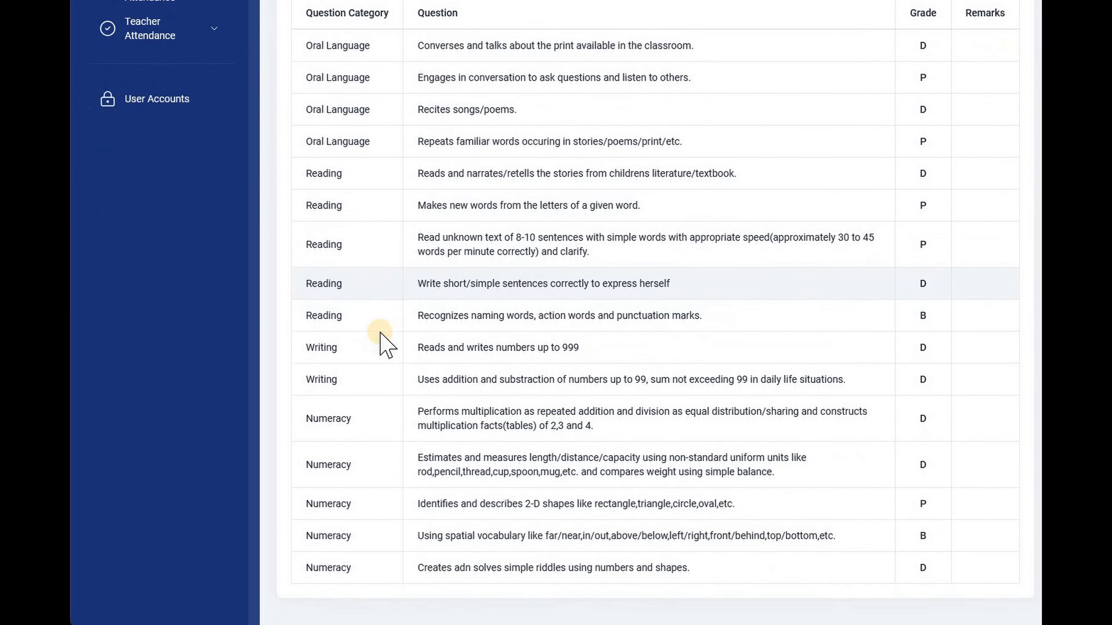
scroll(380, 334, "up", 5)
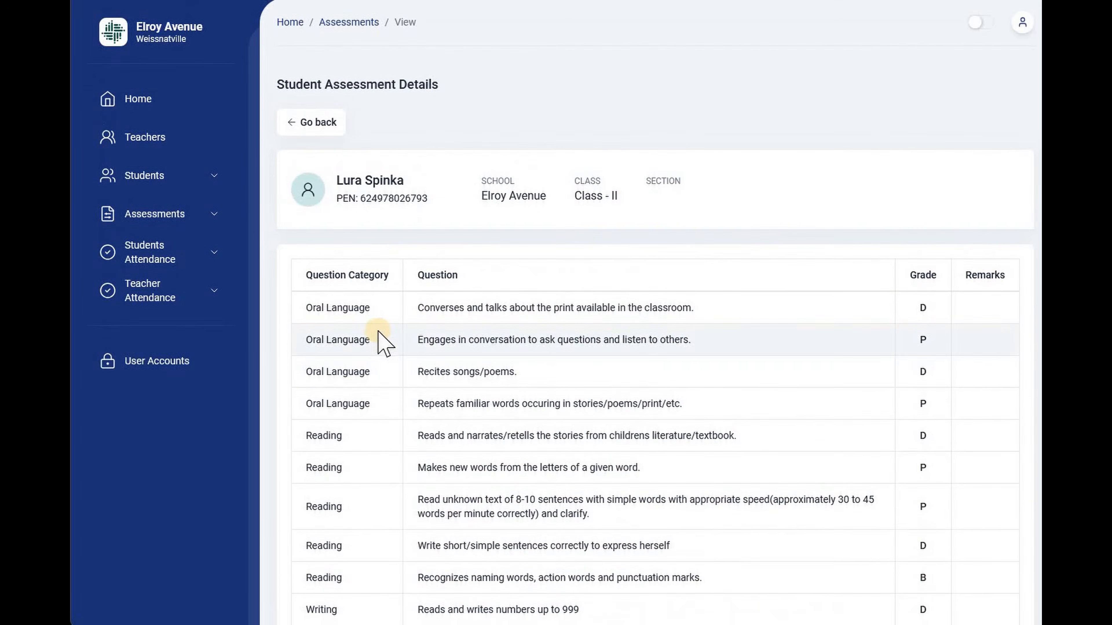
Open the class-wise assessment statistics for 2024 and filter them to class II.
left_click(219, 206)
left_click(219, 205)
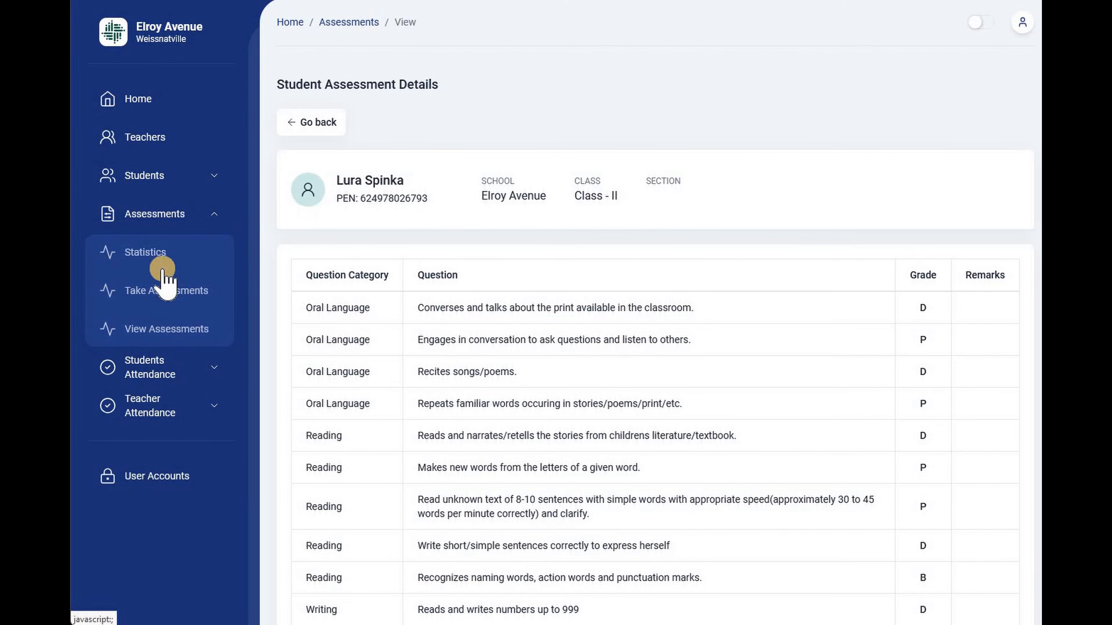
left_click(254, 265)
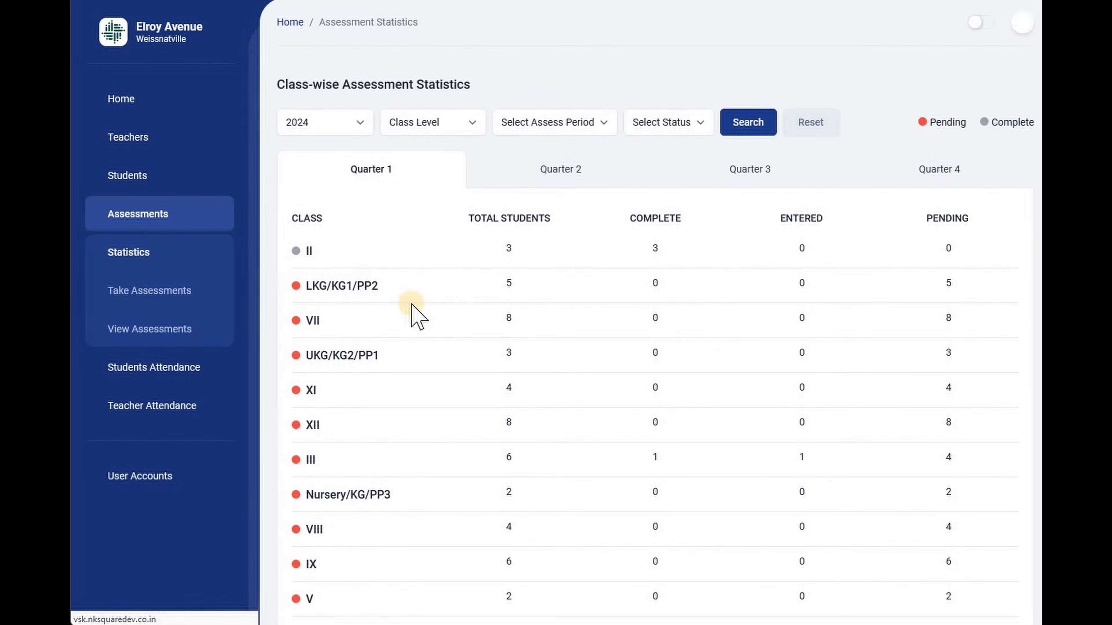
left_click(461, 126)
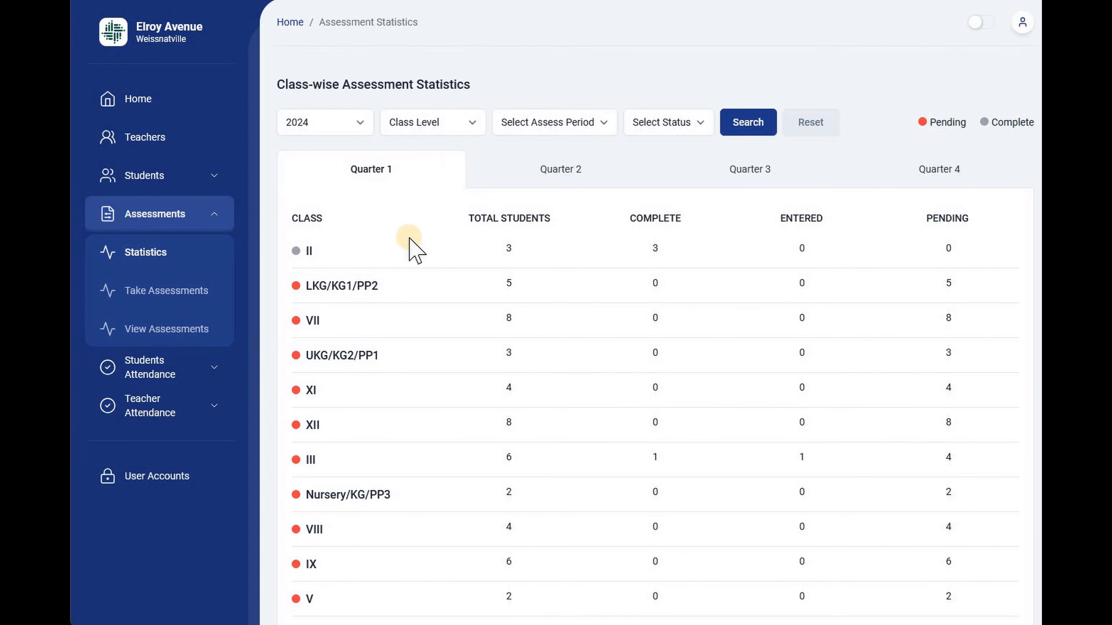
left_click(409, 239)
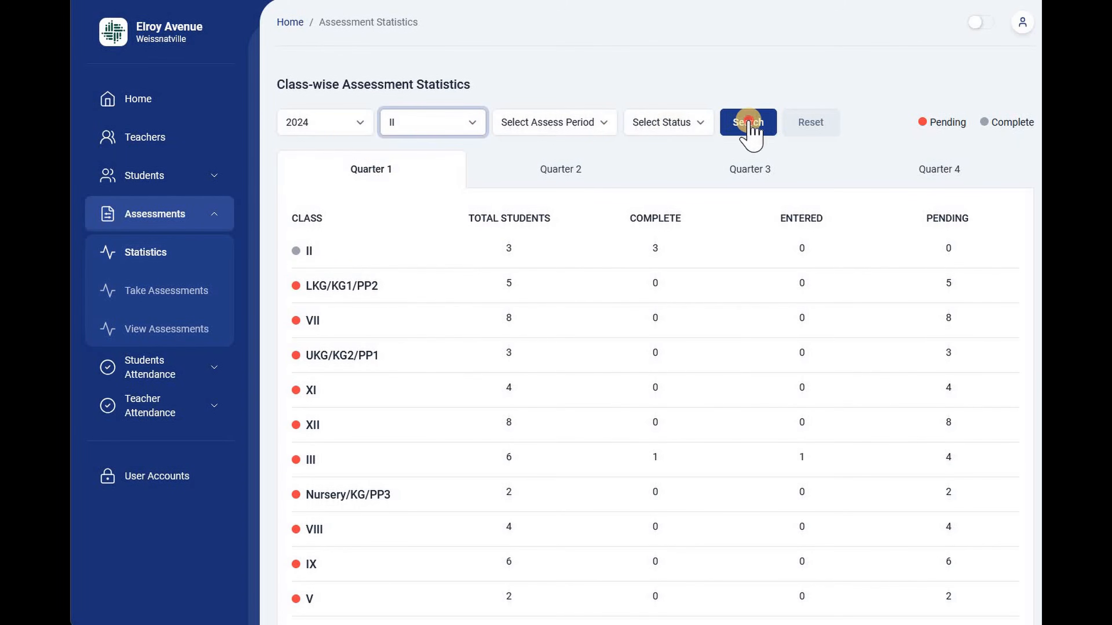
left_click(597, 124)
left_click(752, 124)
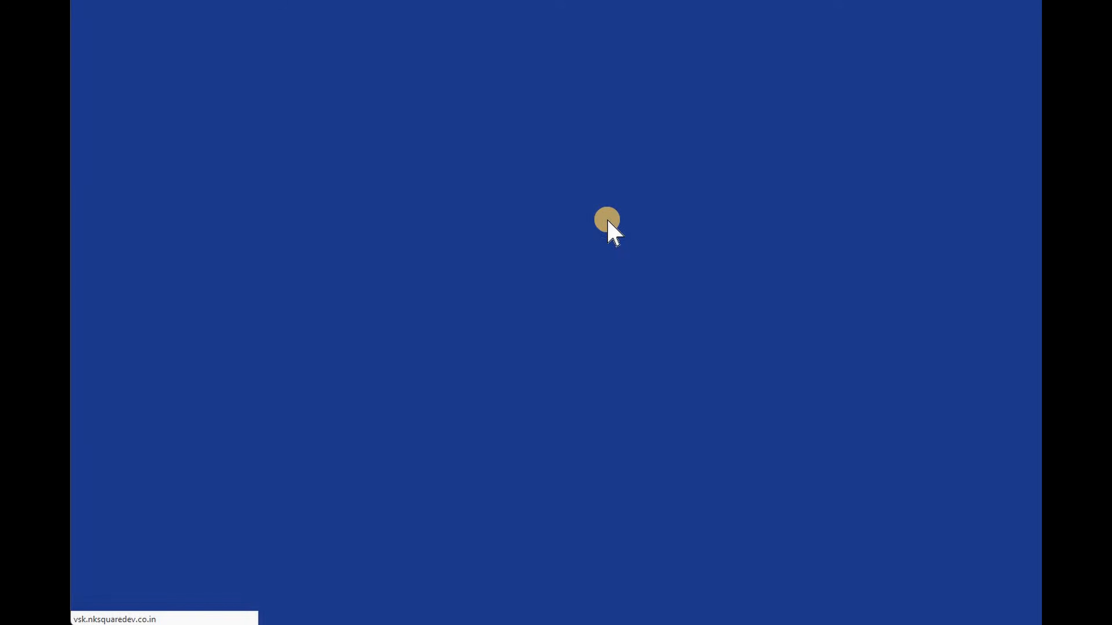